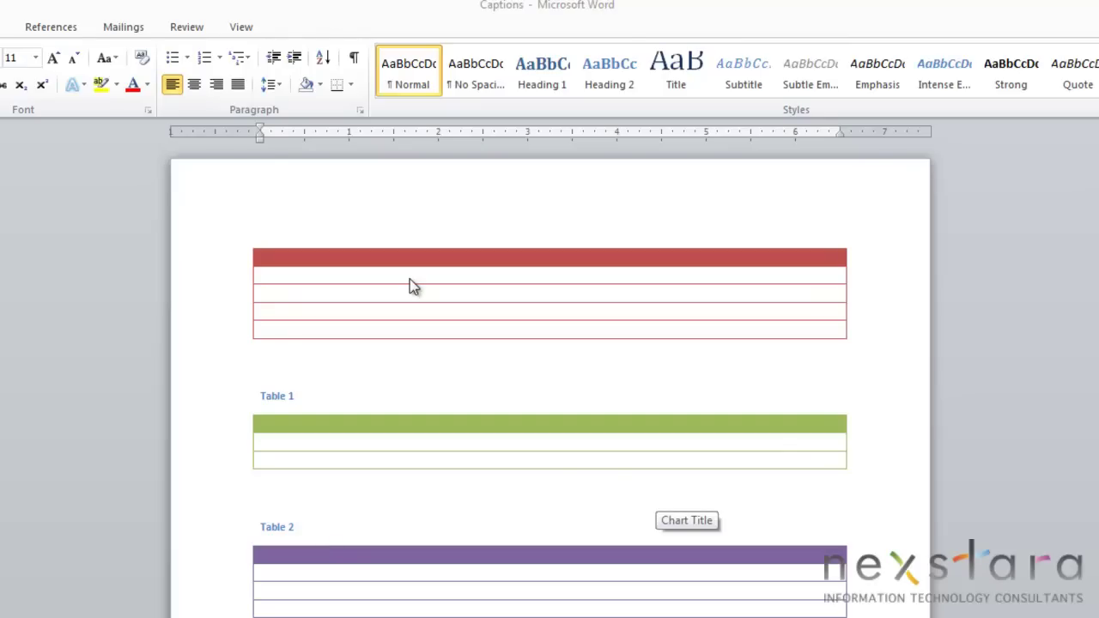
Step: Select the red table, preview Insert Caption without captioning, and show the References tools
left_click(862, 349)
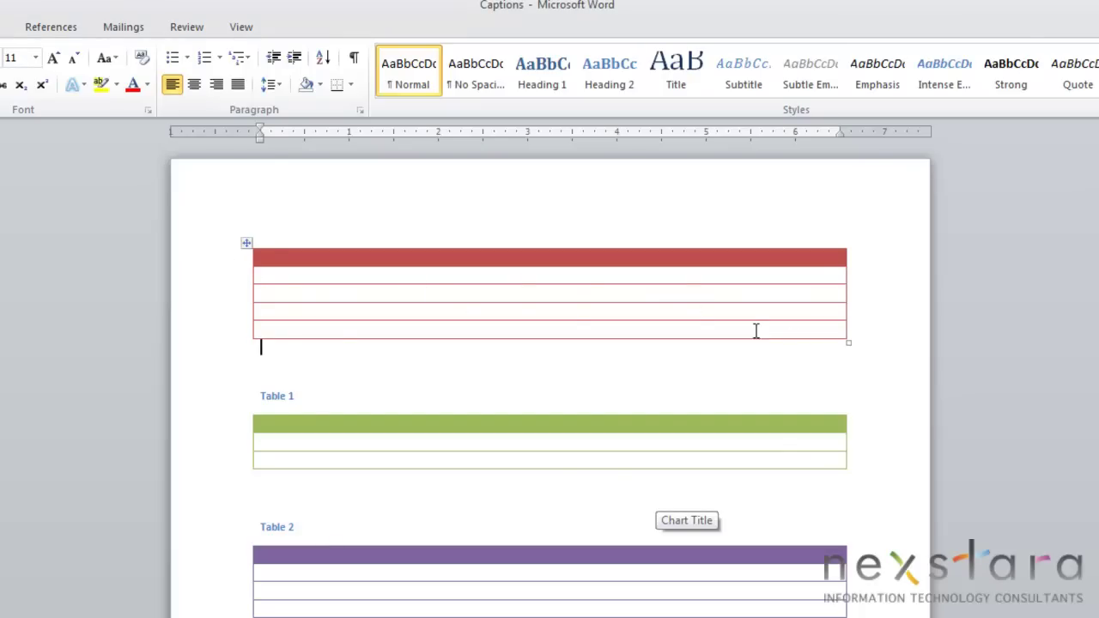
left_click_drag(846, 336, 378, 283)
right_click(377, 284)
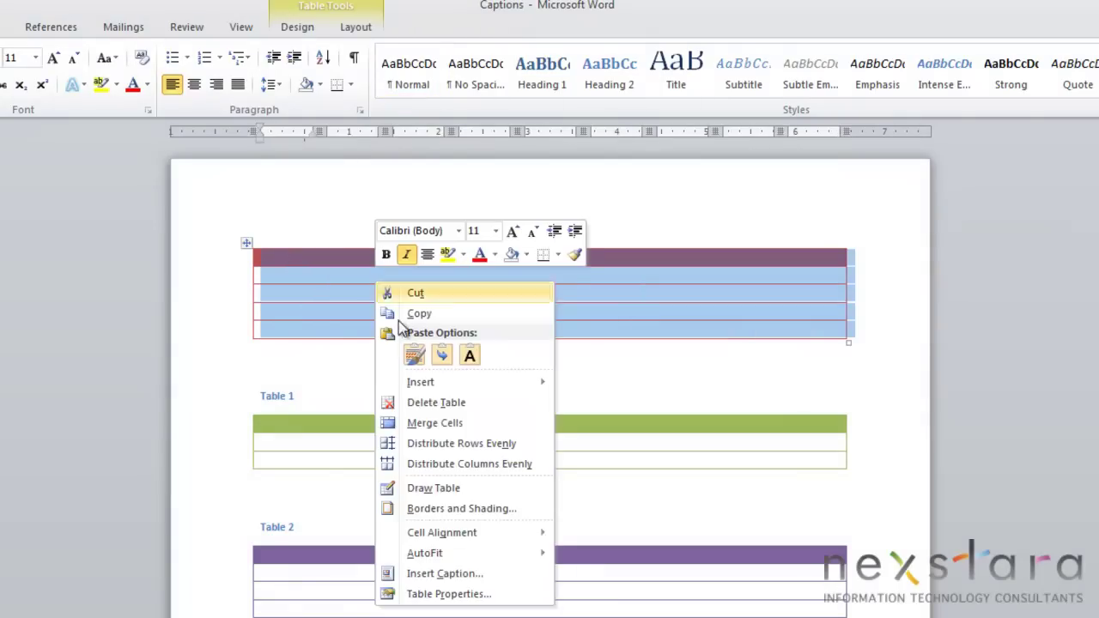
left_click(457, 575)
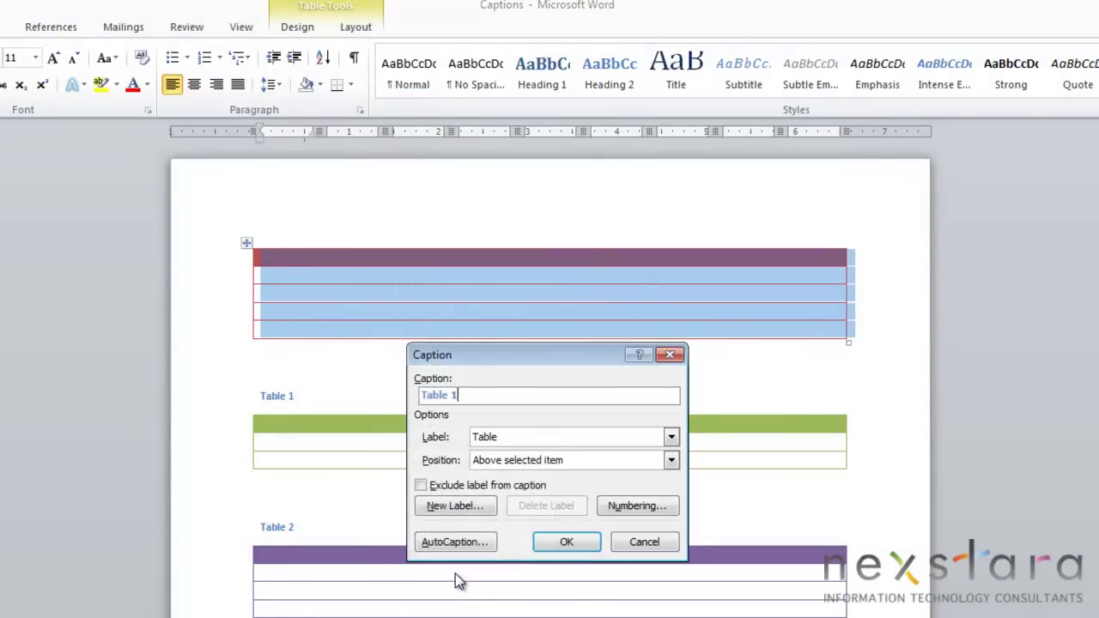
left_click(670, 355)
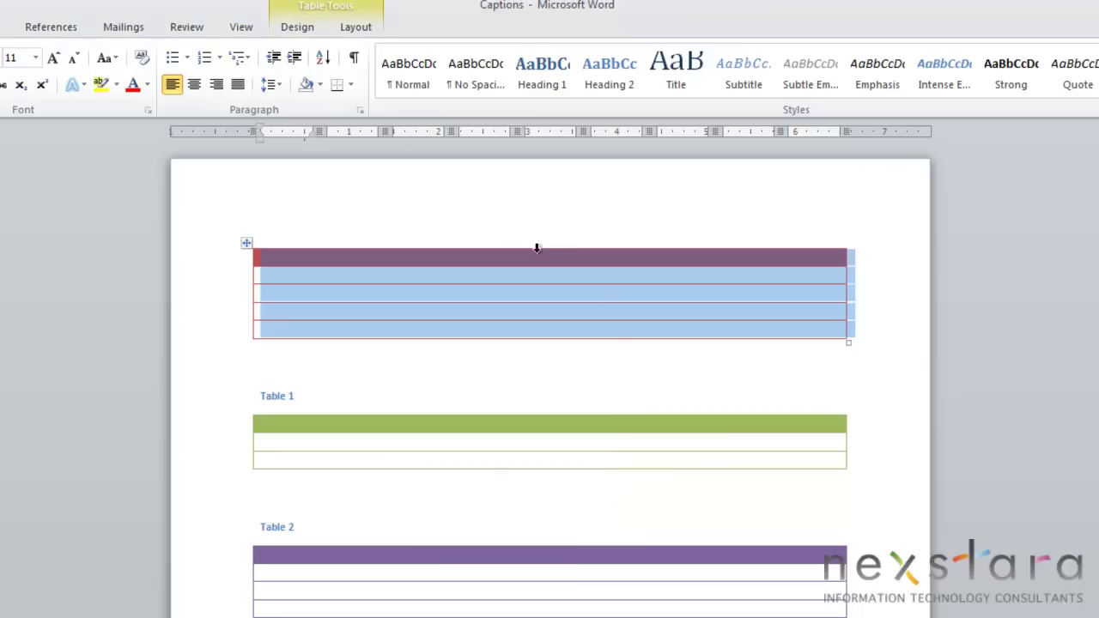
left_click(50, 28)
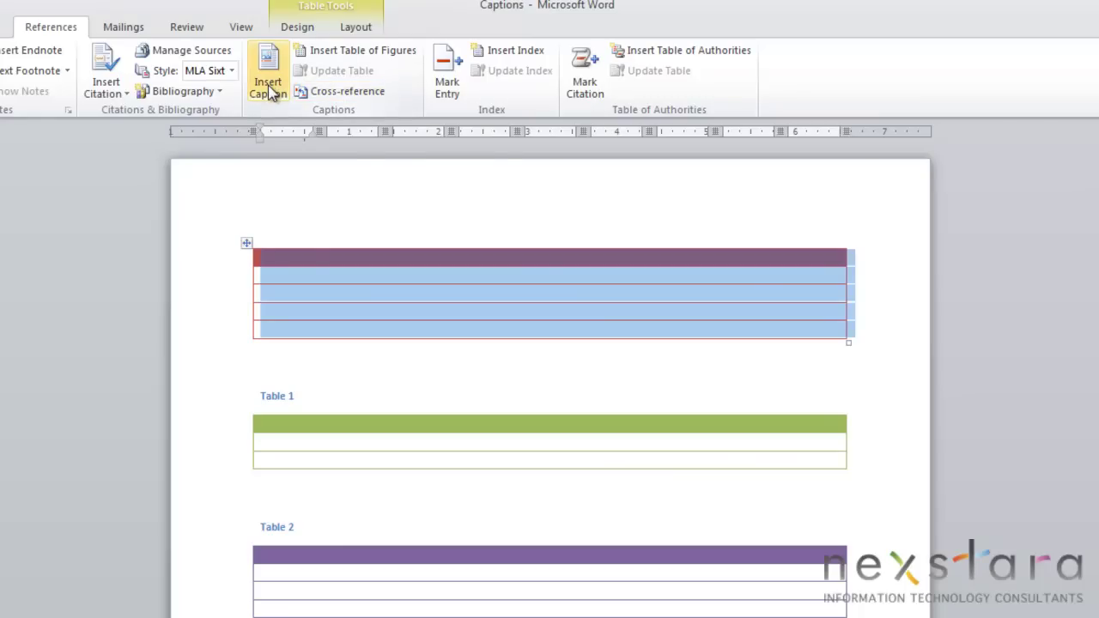
Step: Open the Caption dialog for the red table, keeping the Table label and Above position; cancel New Label
left_click(273, 84)
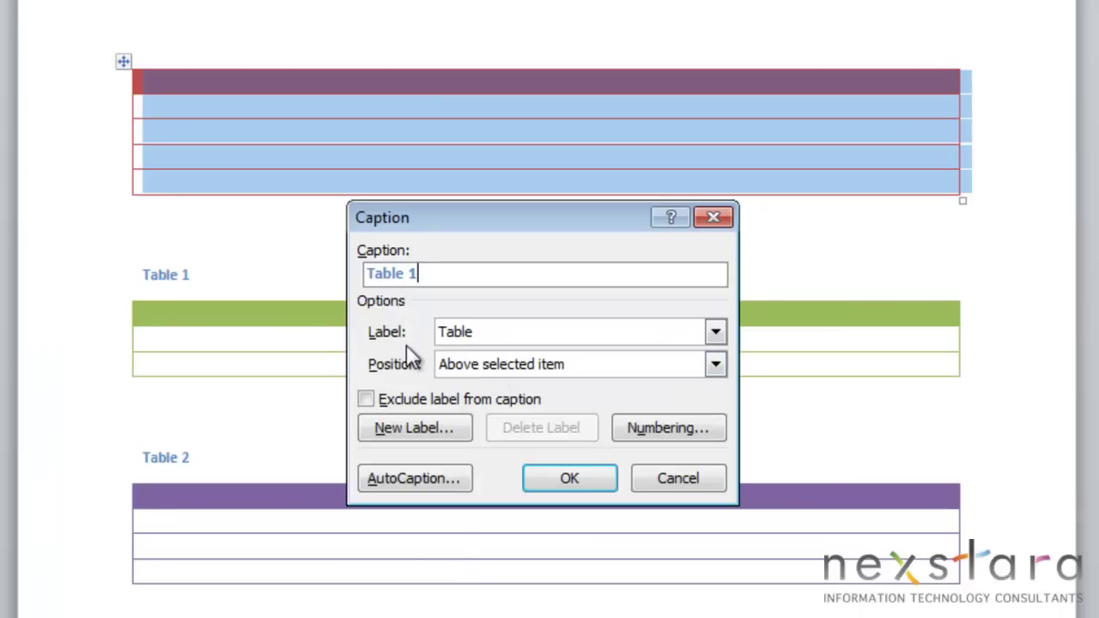
left_click(717, 331)
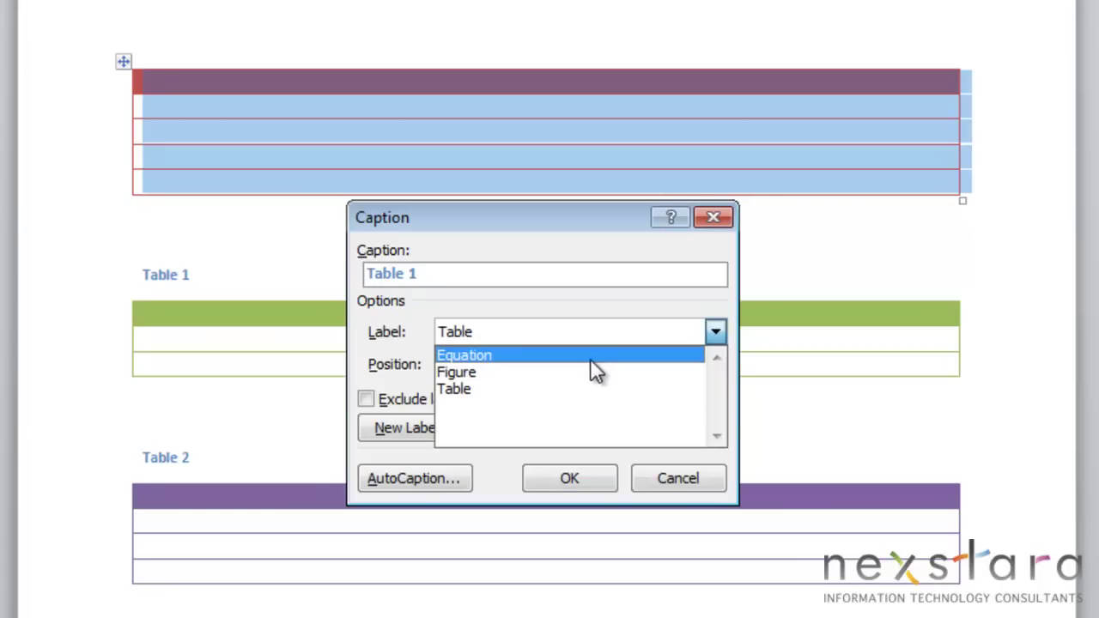
left_click(484, 296)
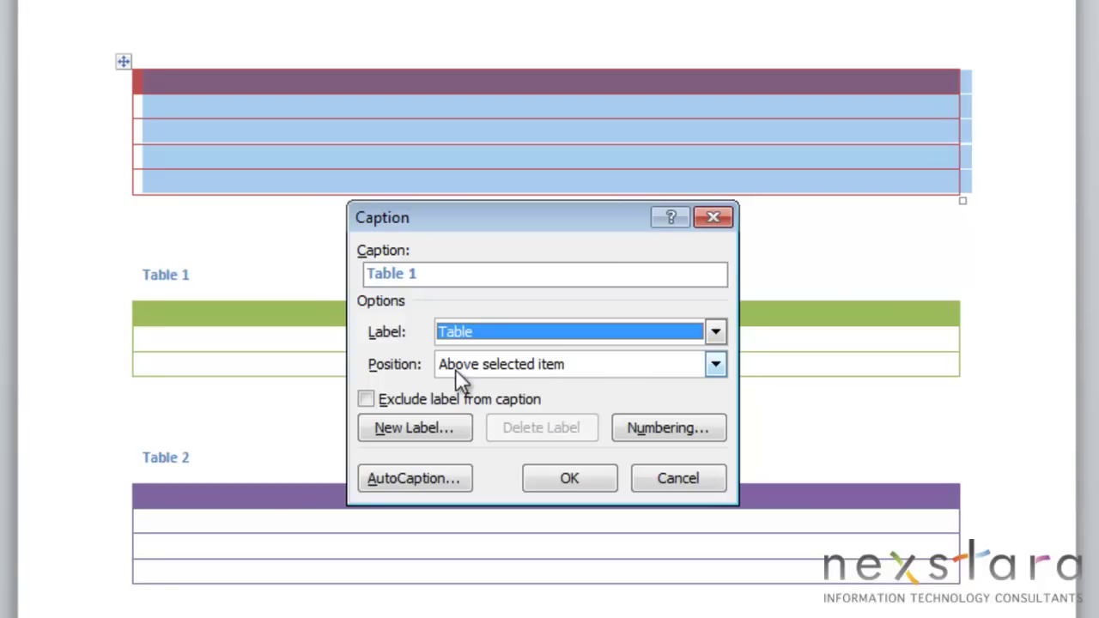
left_click(714, 364)
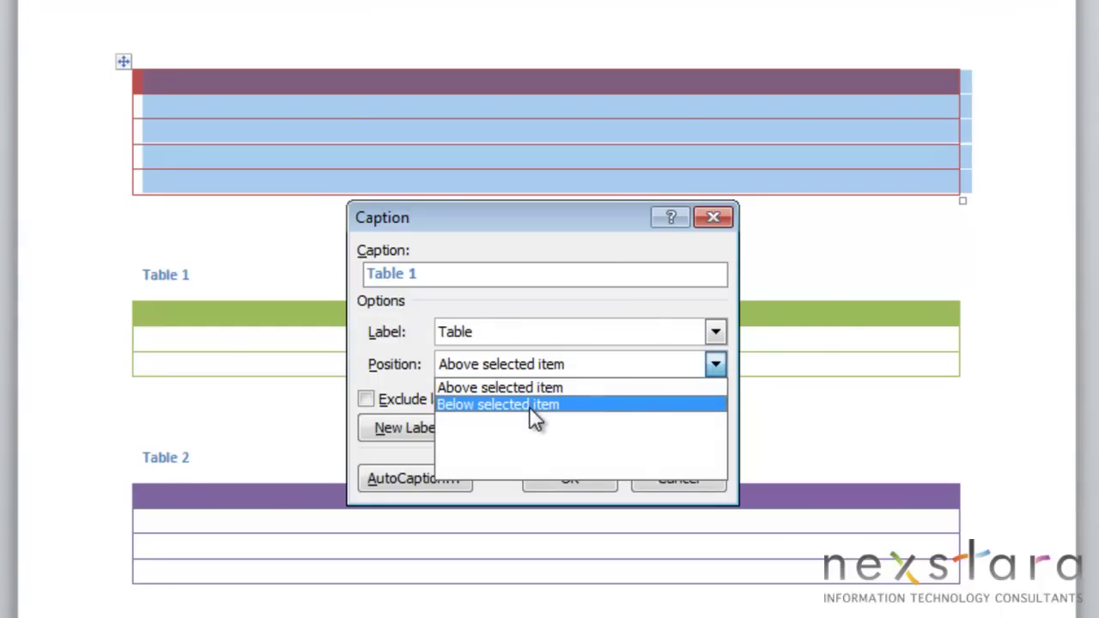
left_click(417, 390)
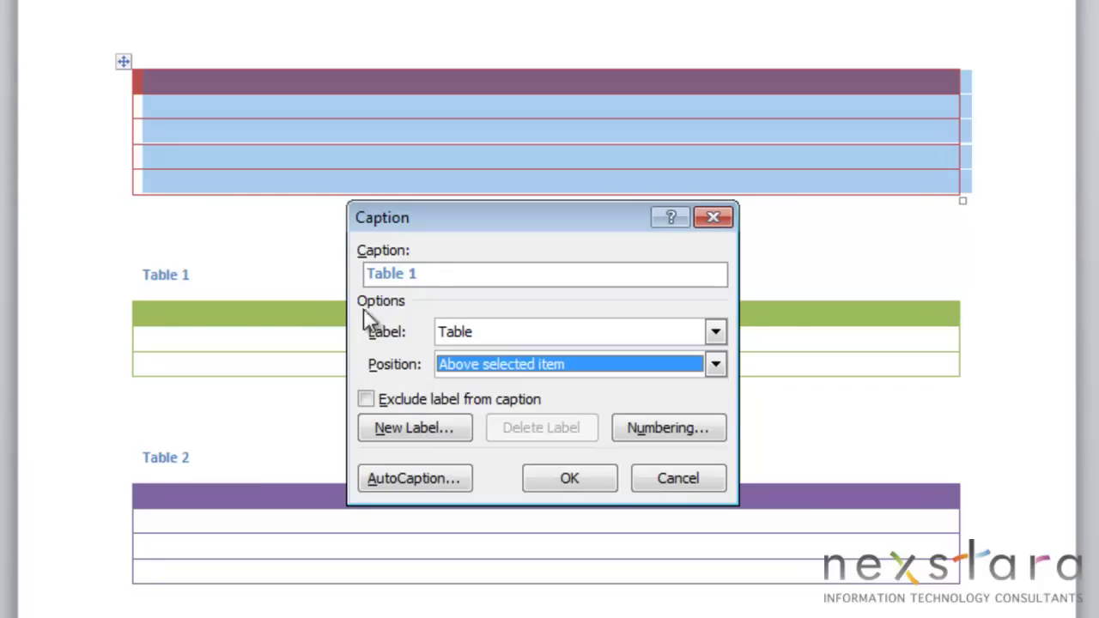
left_click(414, 428)
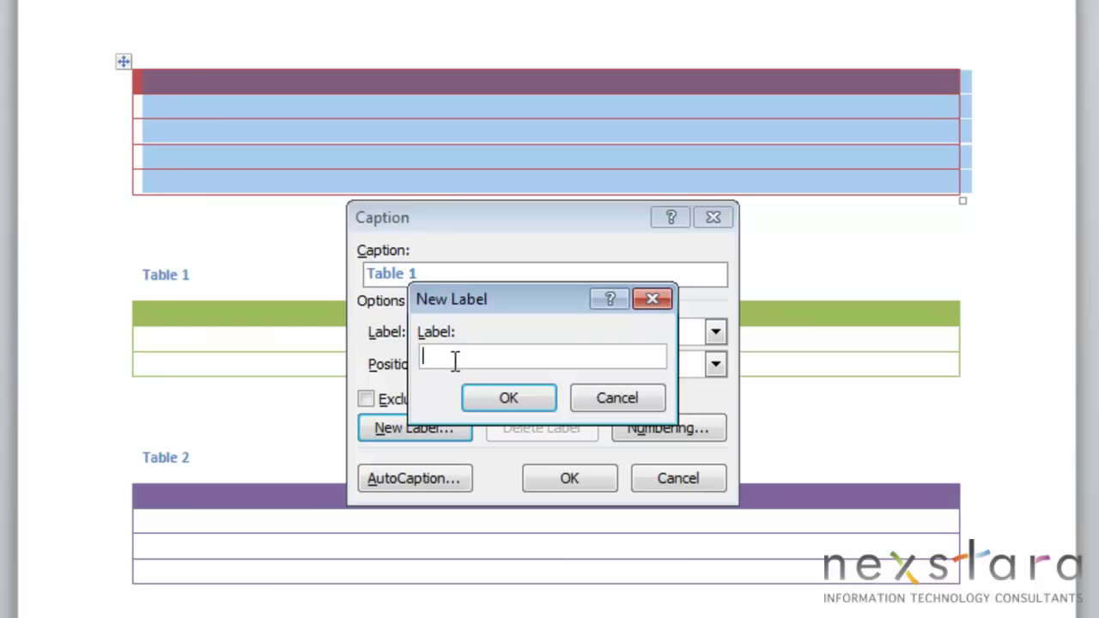
left_click(614, 400)
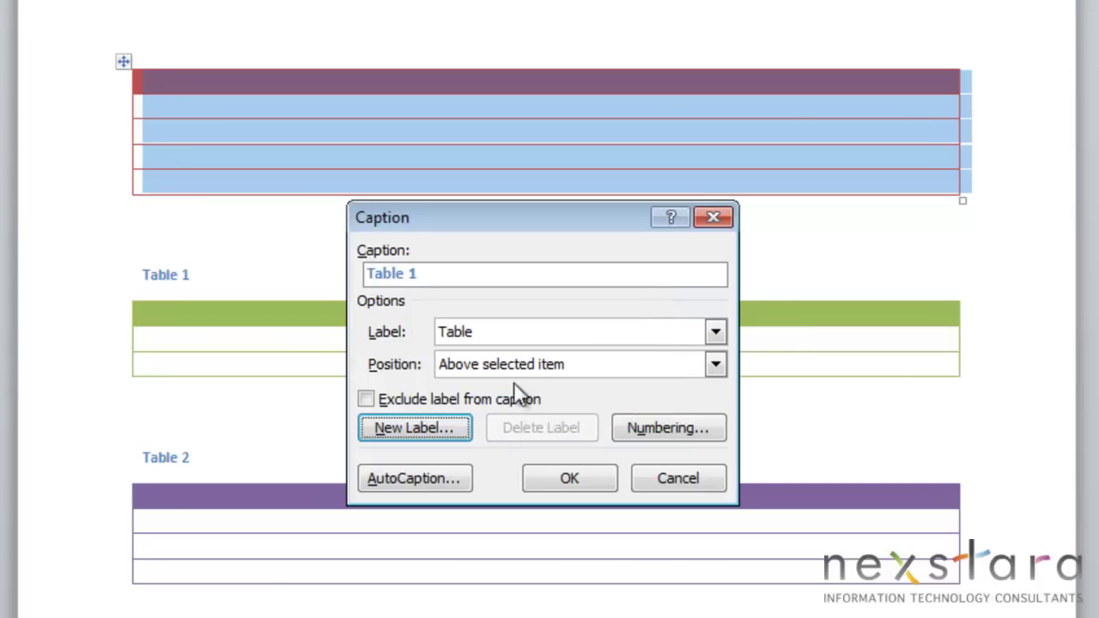
left_click(364, 397)
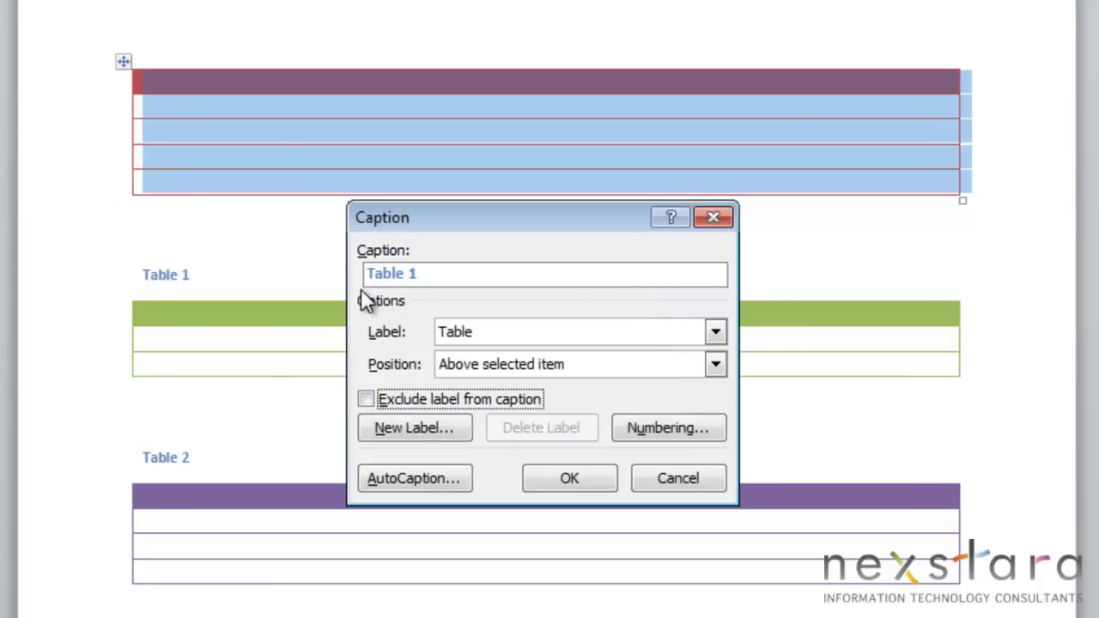
Step: Keep 1, 2, 3 numbering and insert the 'Table 1' caption above the red table
left_click(364, 398)
left_click(669, 434)
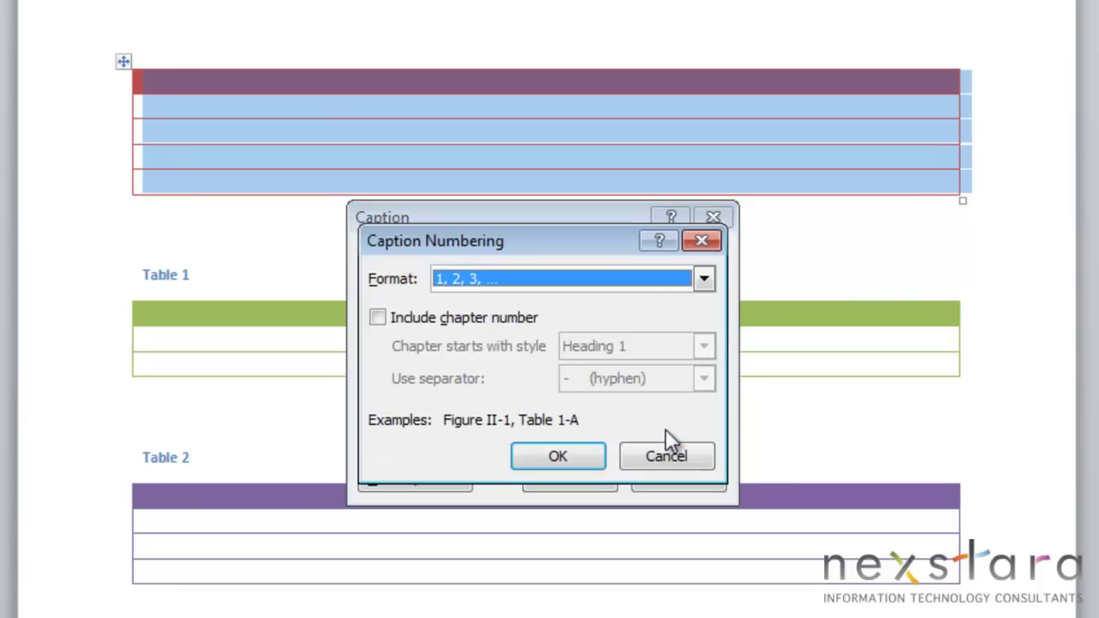
left_click(704, 280)
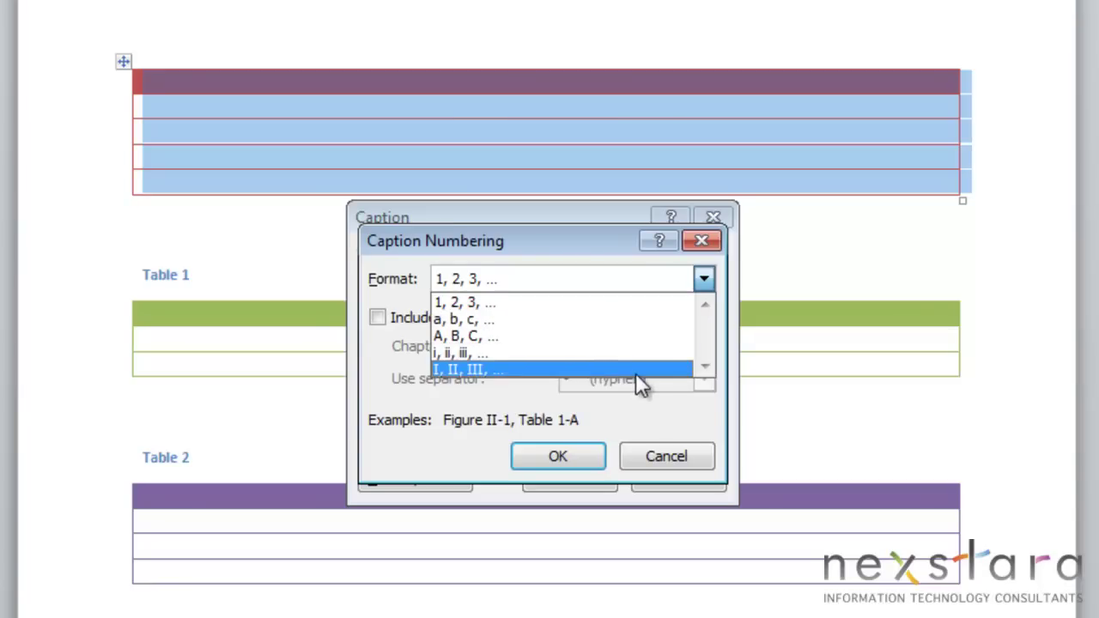
left_click(414, 395)
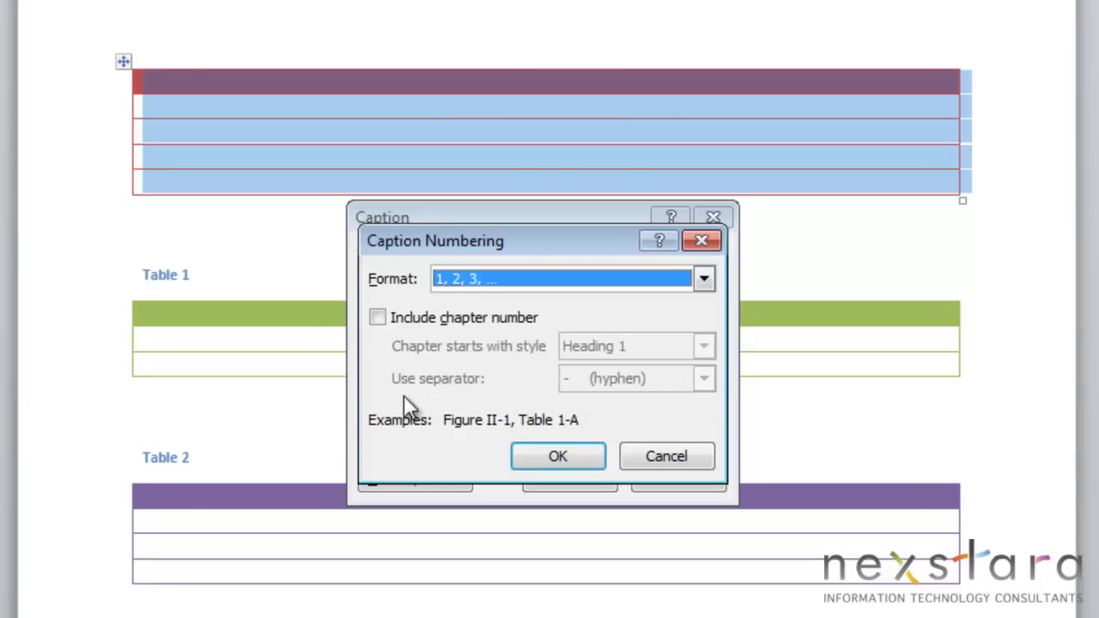
left_click(575, 454)
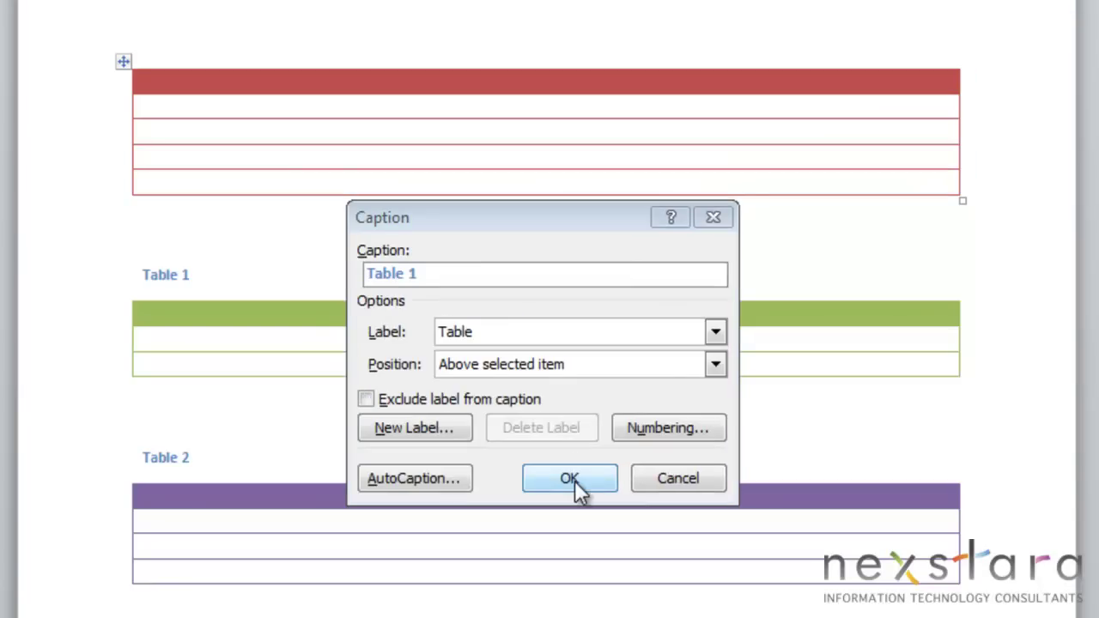
left_click(575, 479)
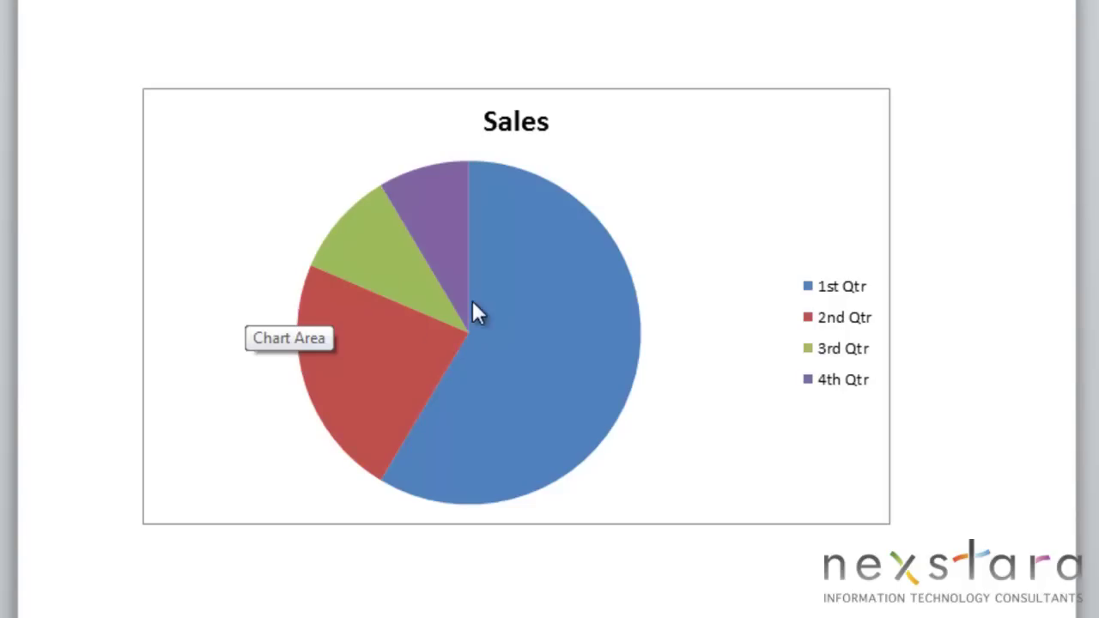
Step: Select the Sales pie chart for captioning
key("ctrl+a")
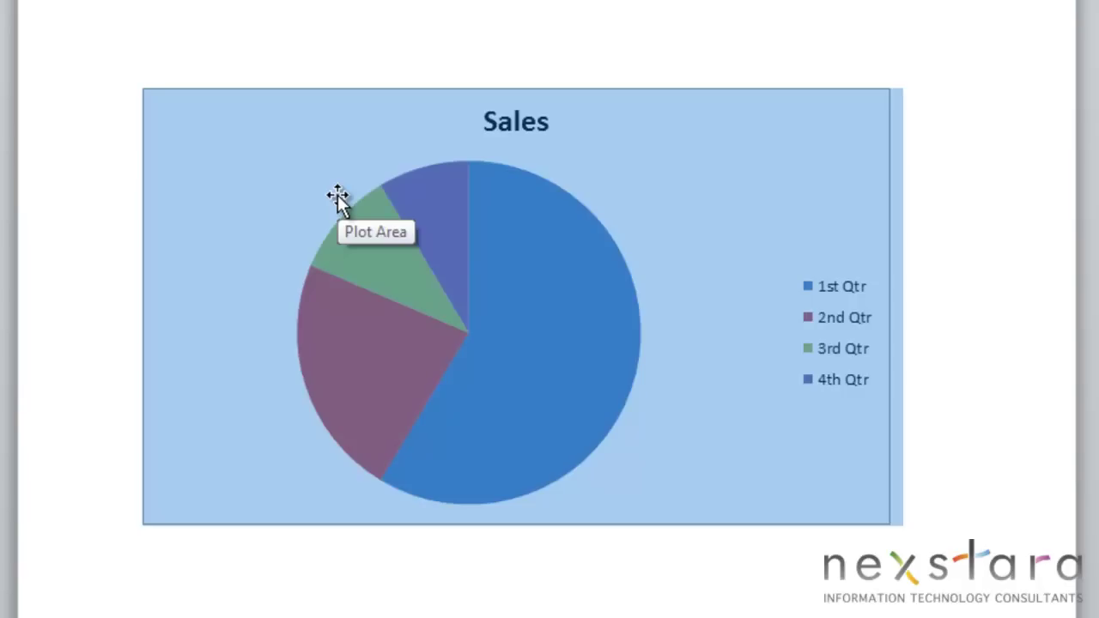
Step: Start a caption for the Sales pie chart using the Figure label, positioned below
right_click(338, 197)
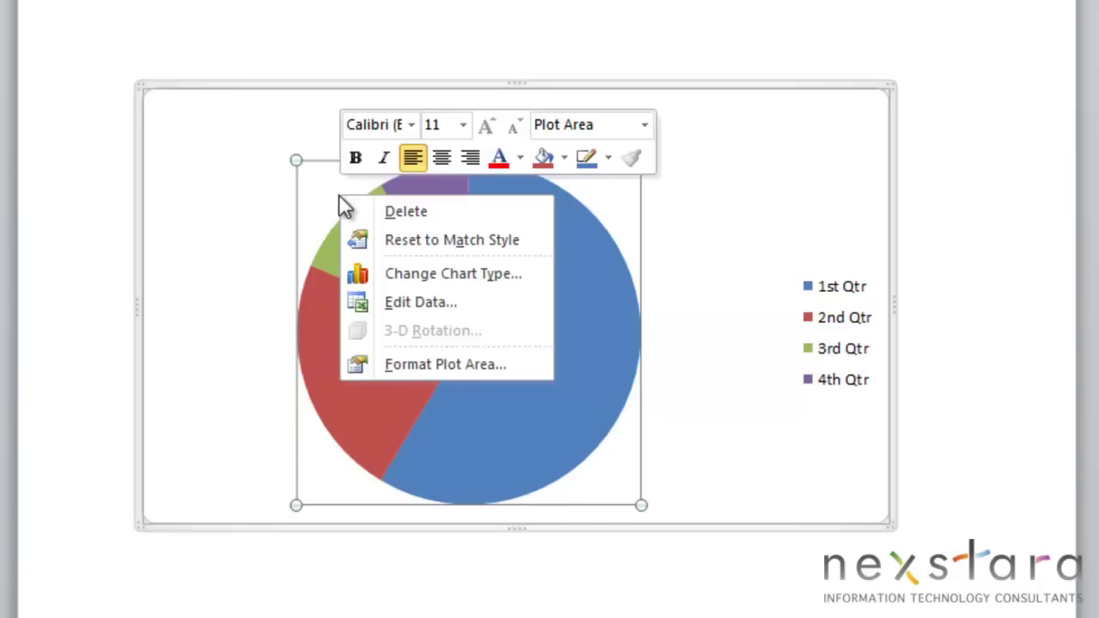
right_click(236, 135)
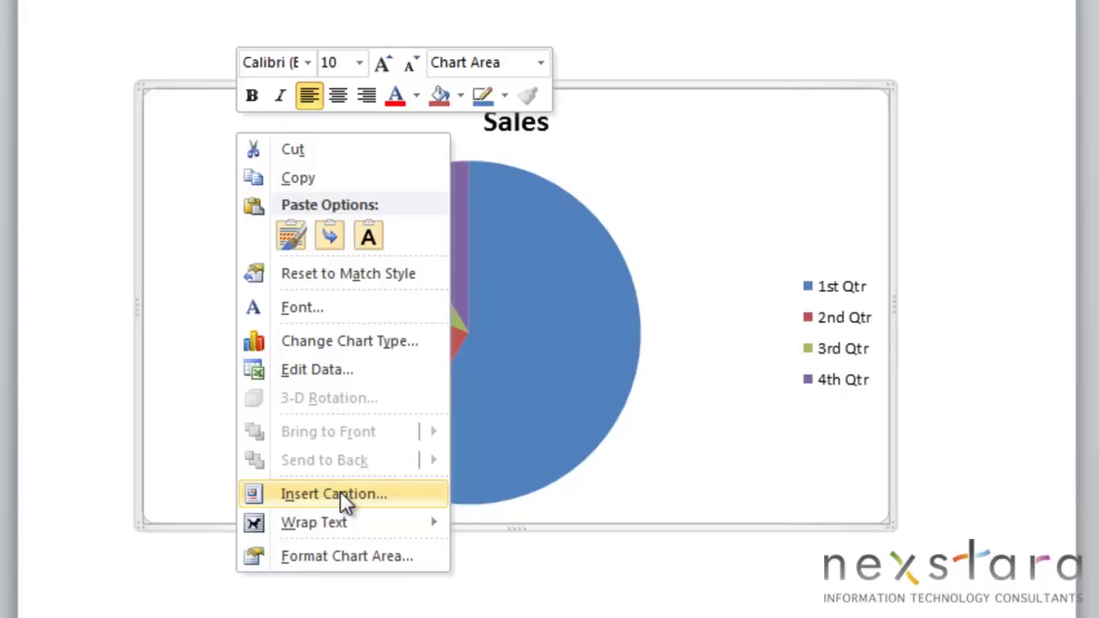
left_click(412, 500)
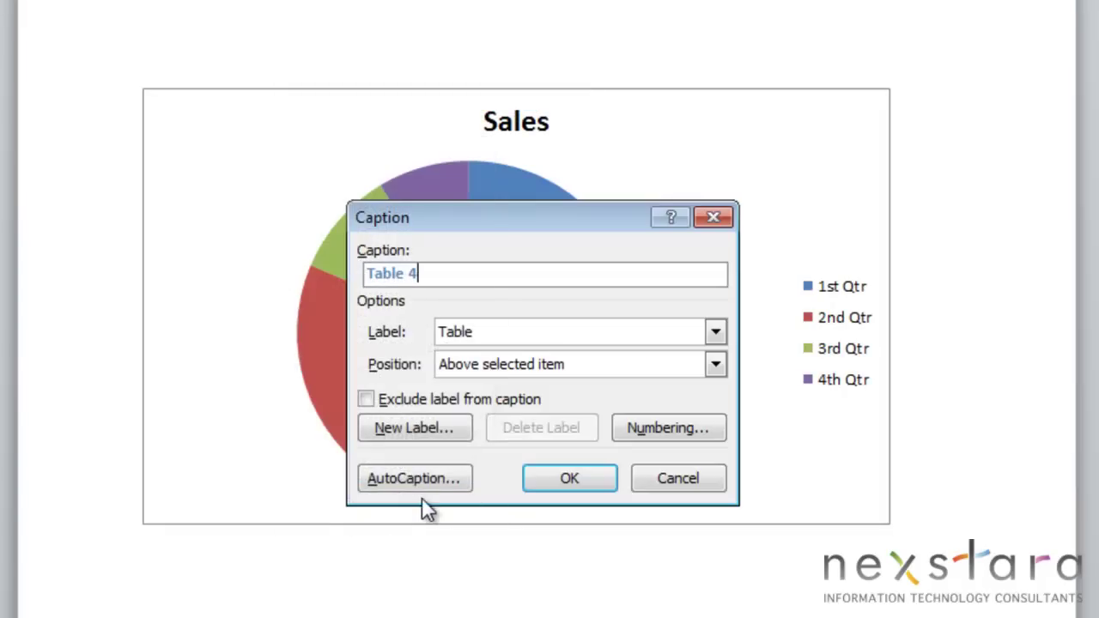
left_click(712, 330)
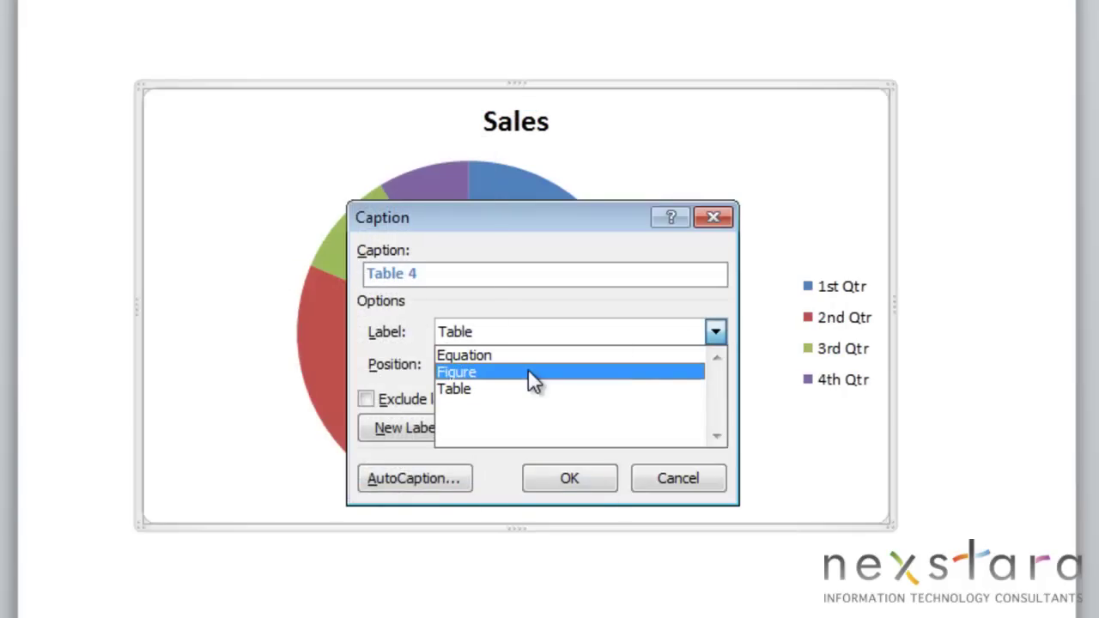
left_click(526, 372)
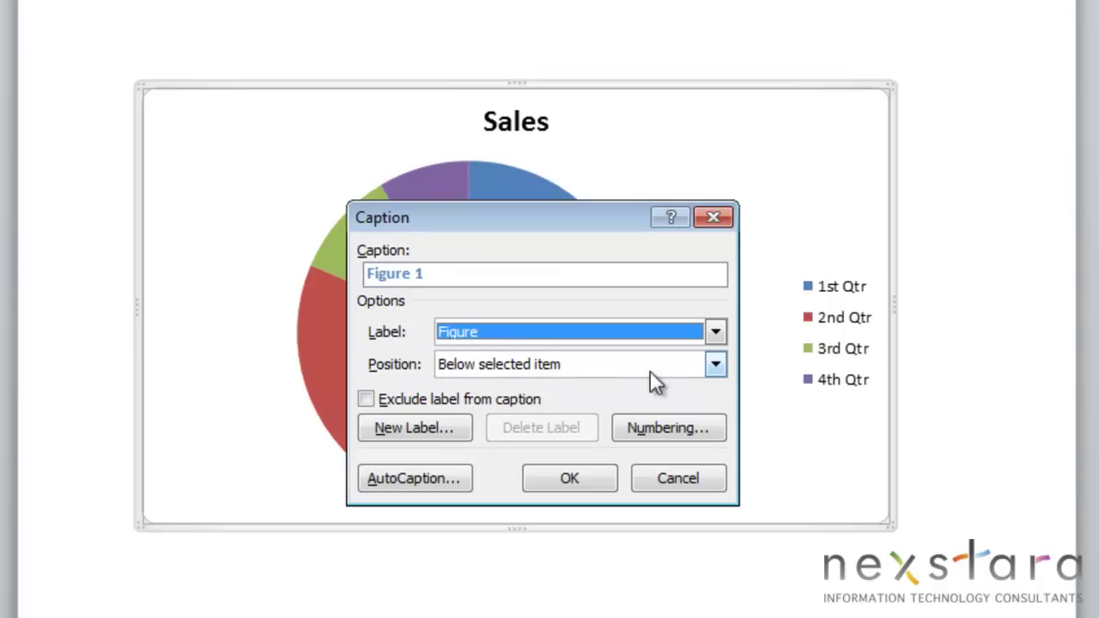
left_click(716, 365)
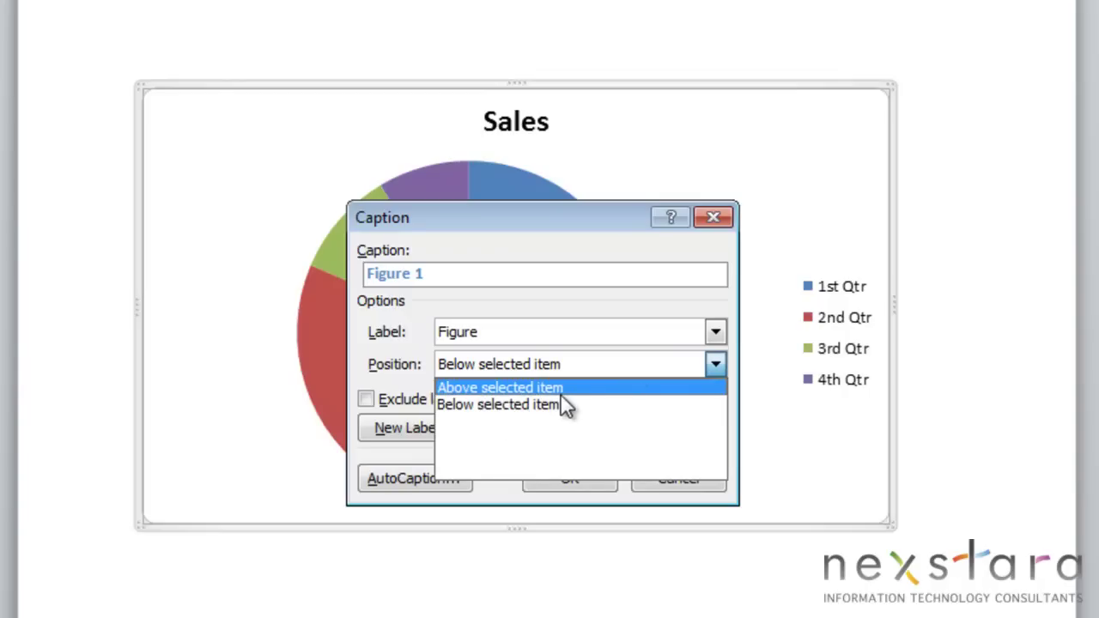
left_click(426, 353)
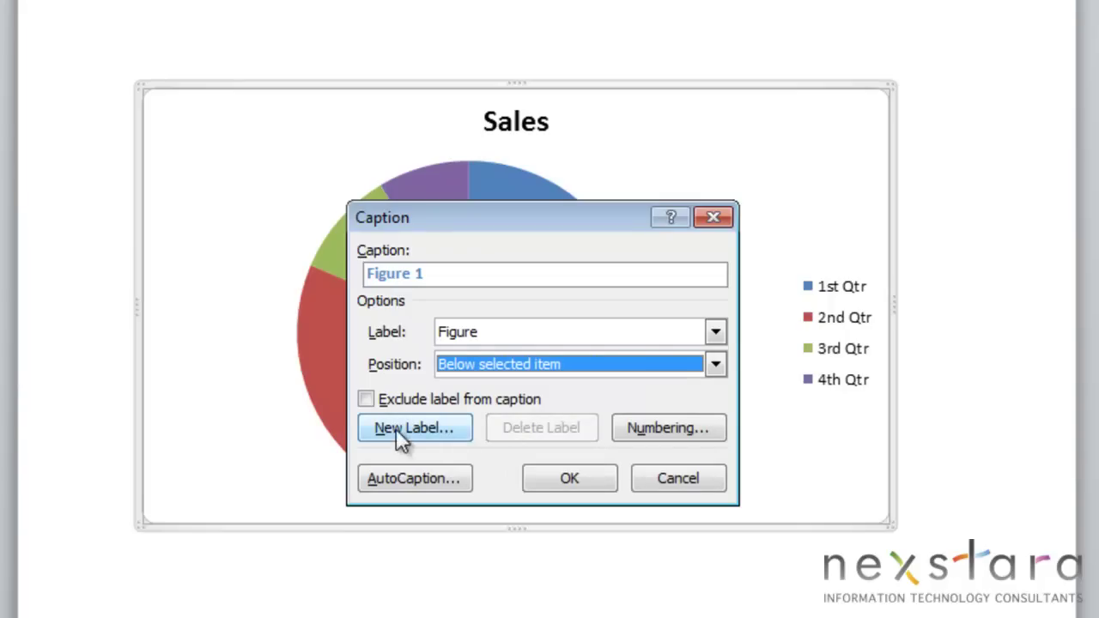
Step: Keep the label and numbering unchanged and insert the 'Figure 1' caption below the chart
left_click(366, 400)
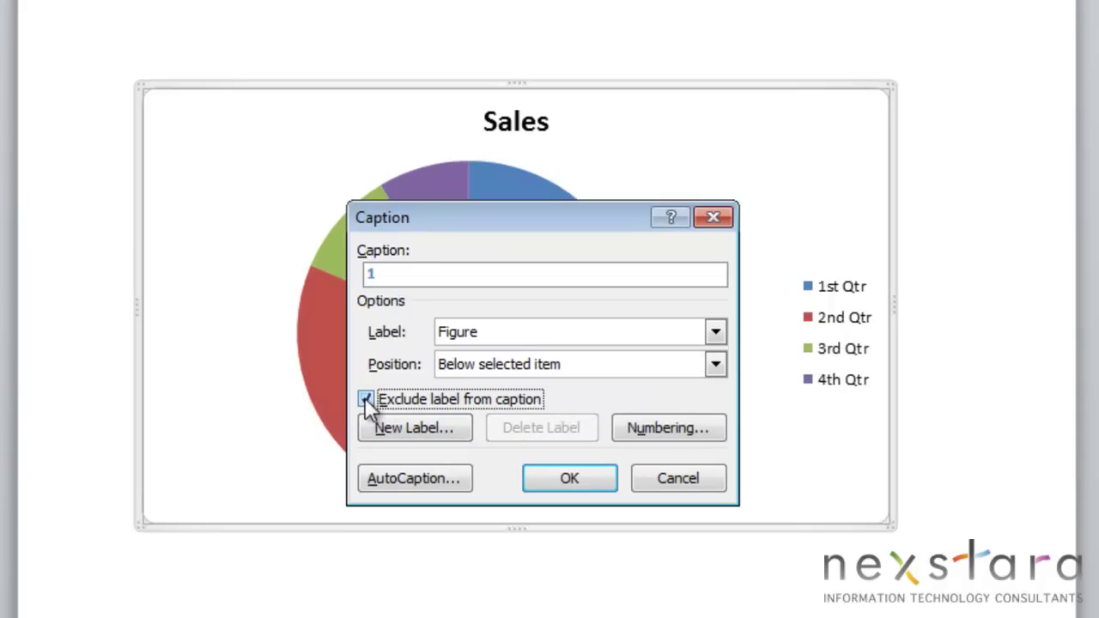
left_click(365, 399)
left_click(405, 427)
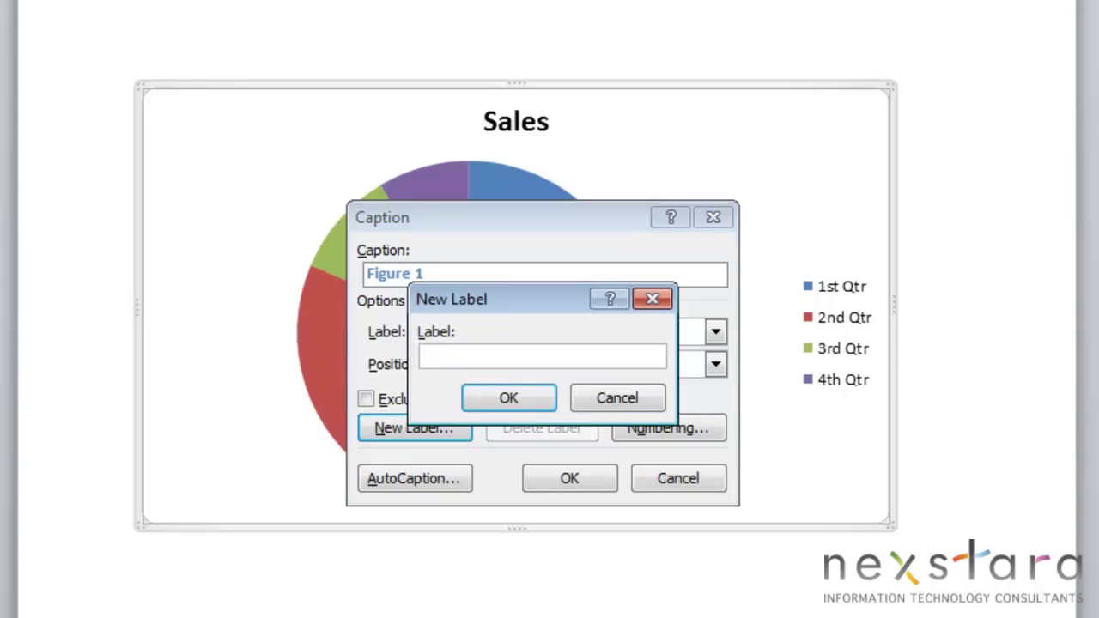
left_click(617, 397)
left_click(655, 431)
left_click(702, 241)
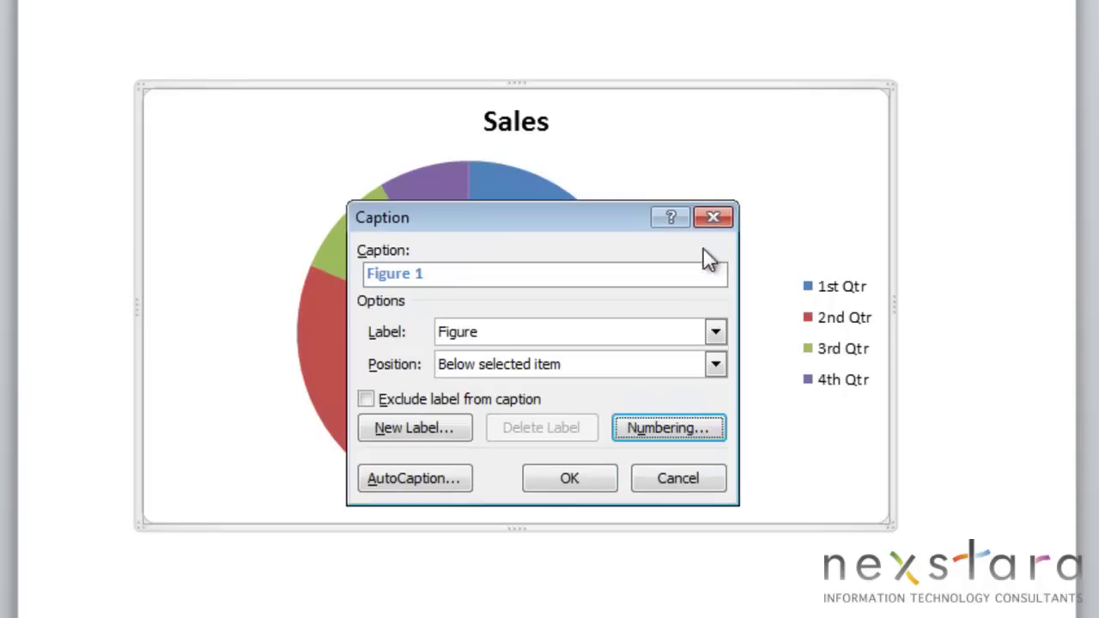
left_click(567, 481)
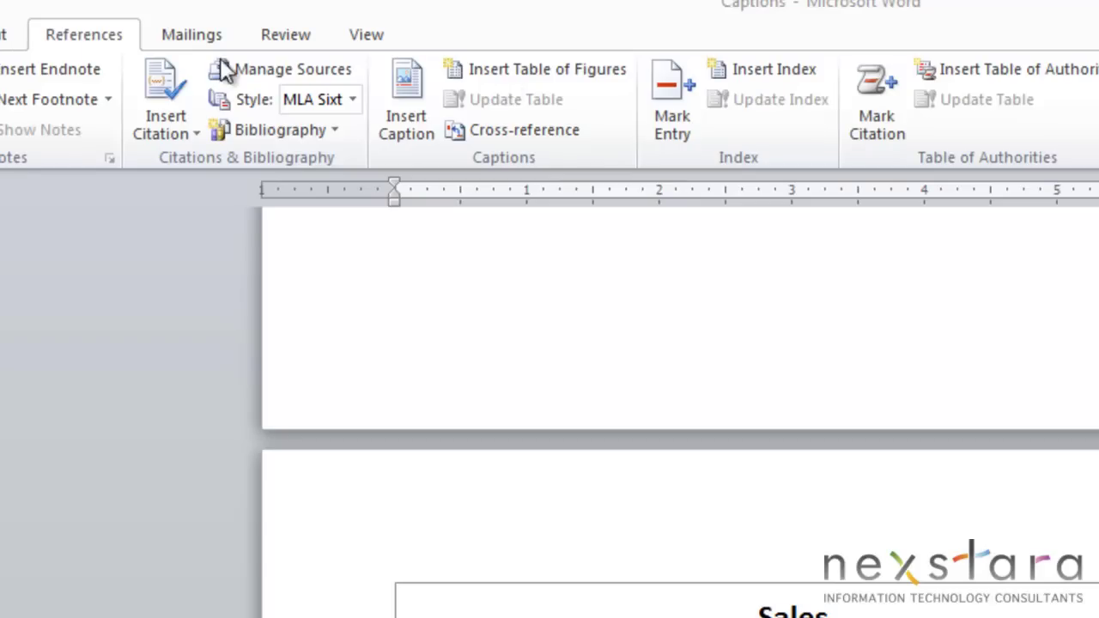
Step: Replace the table of figures with one listing the Table captions
left_click(491, 70)
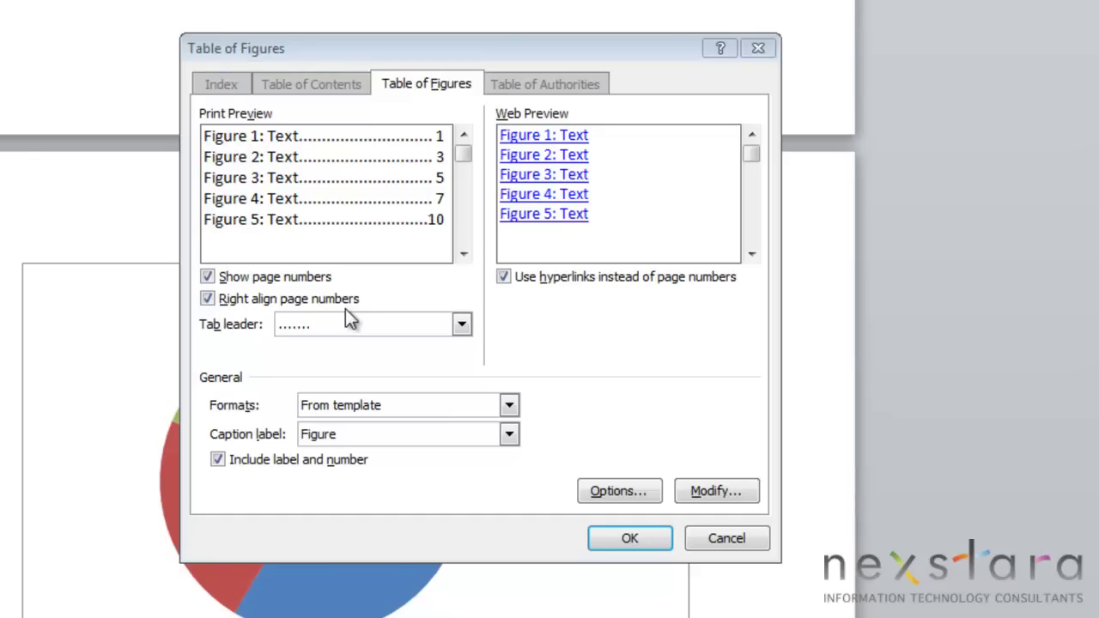
left_click(509, 434)
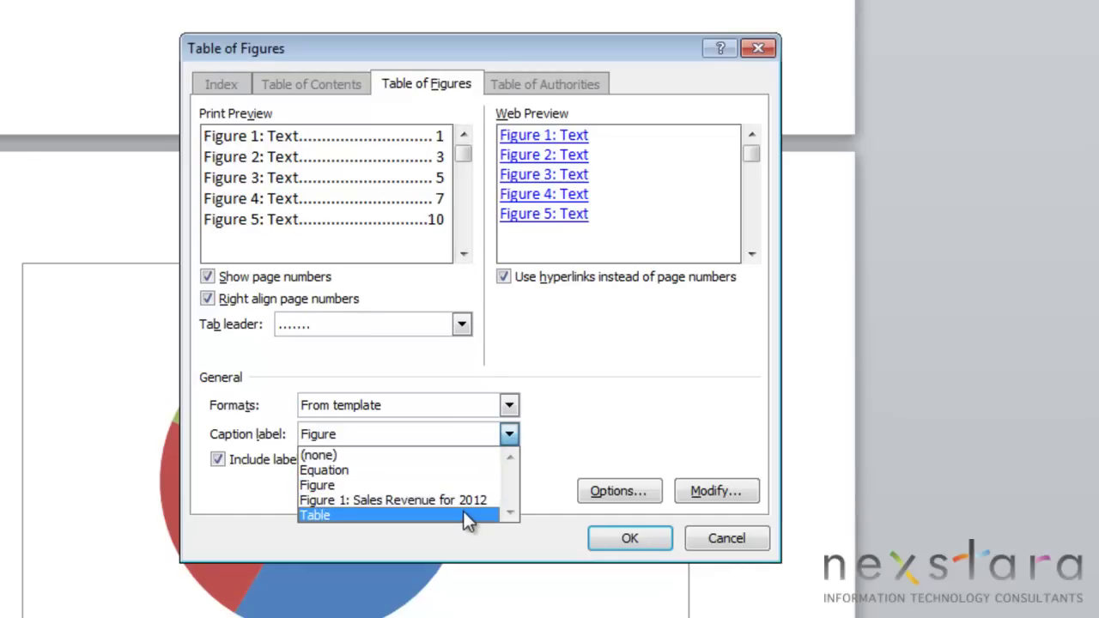
left_click(462, 515)
left_click(629, 538)
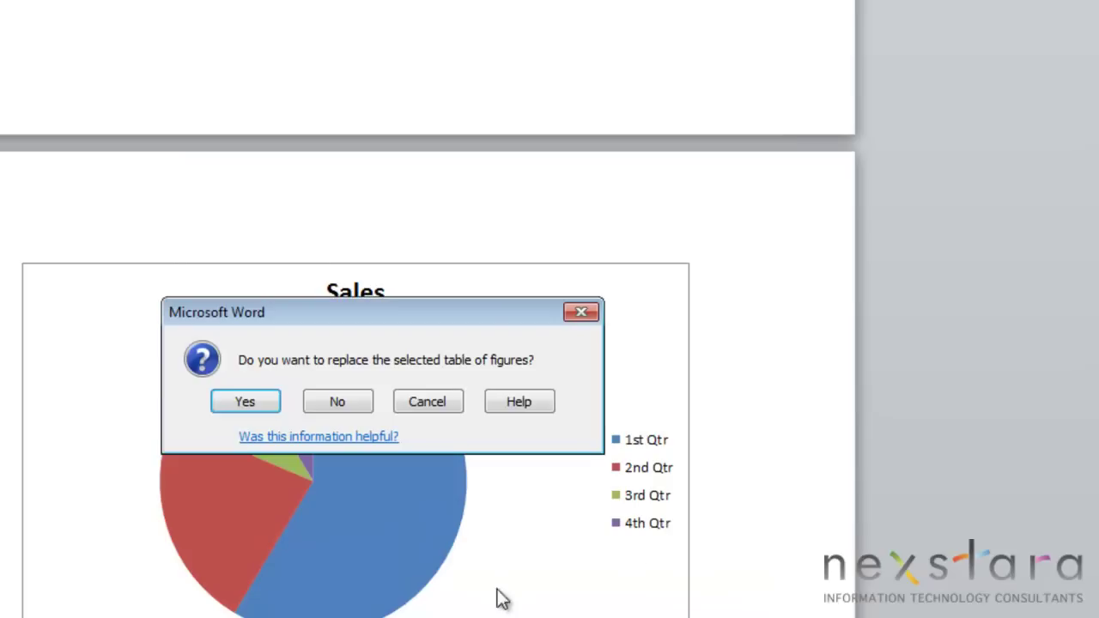
left_click(243, 402)
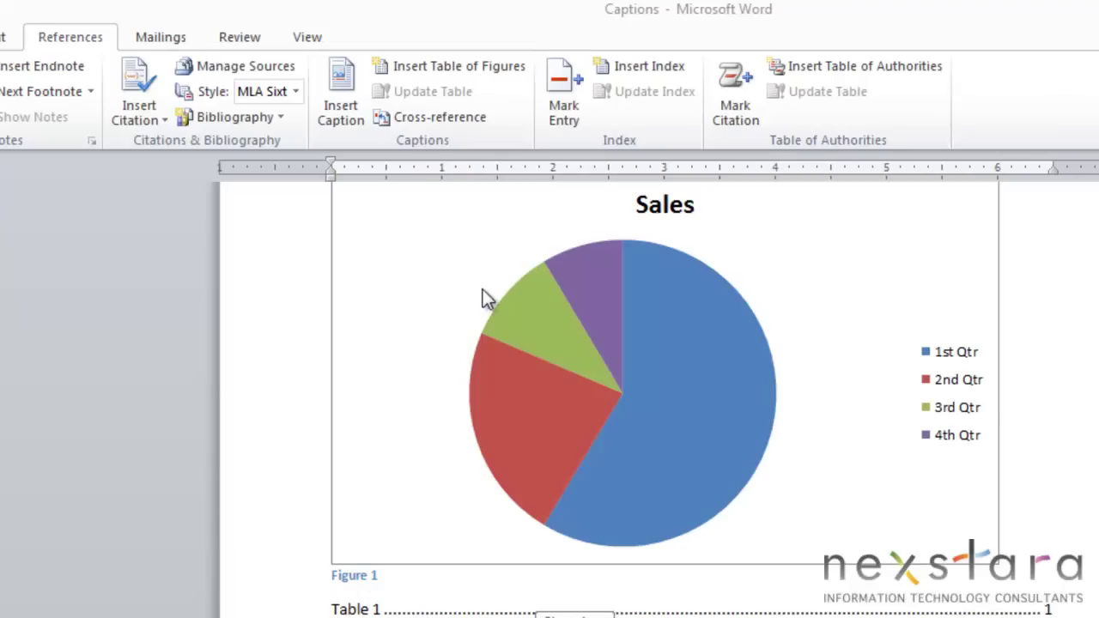
Step: Insert a cross-reference to the entire Figure 1 caption after '(see'
left_click(423, 115)
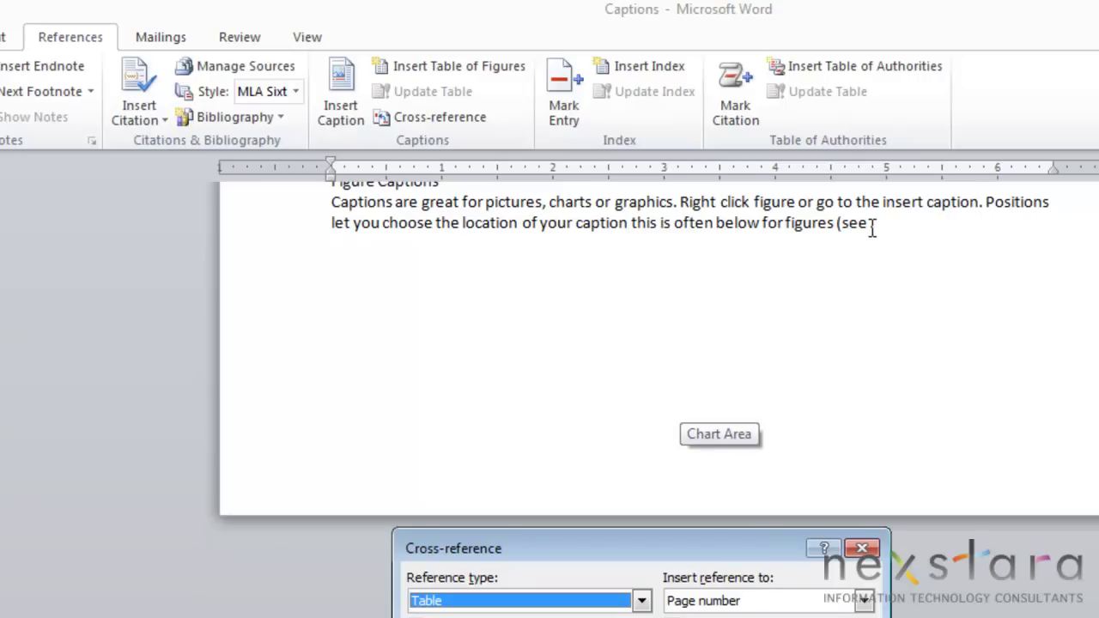
left_click(644, 604)
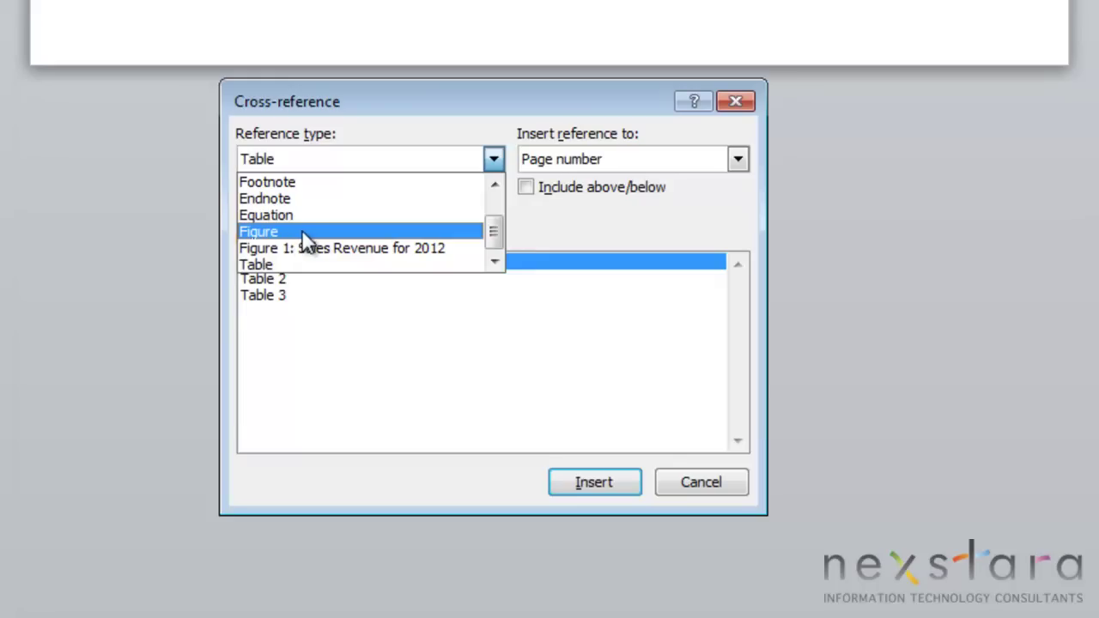
left_click(308, 232)
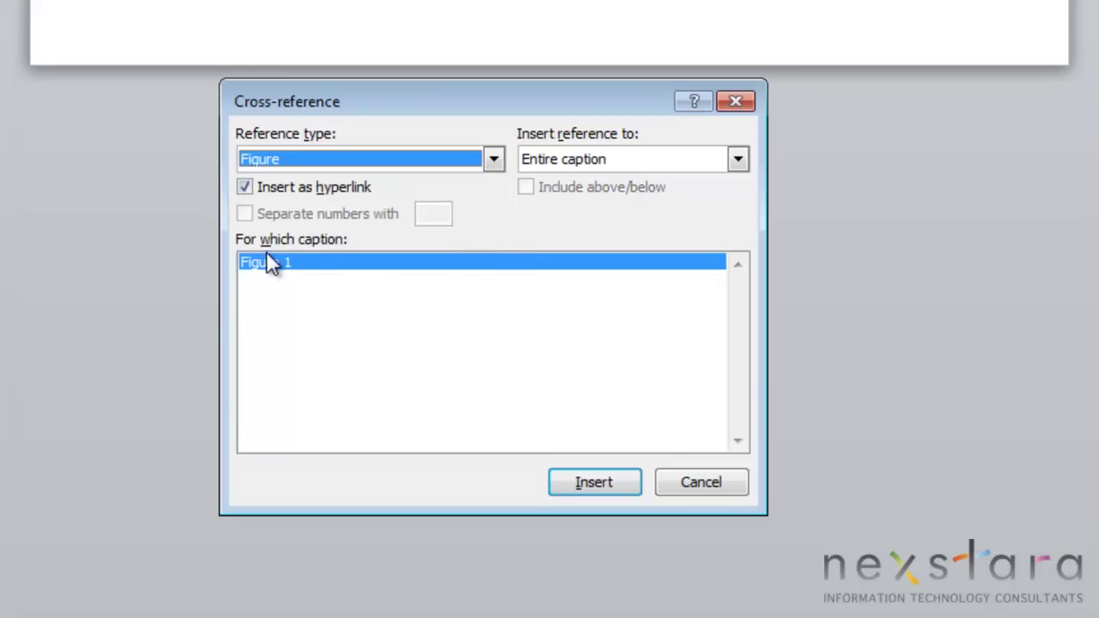
left_click(735, 161)
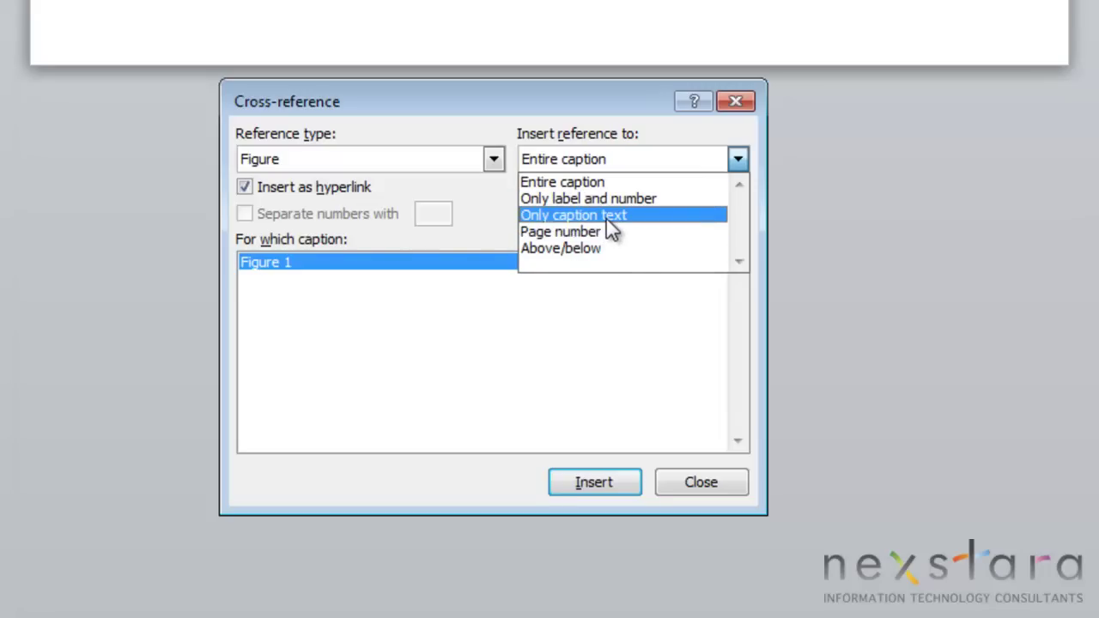
left_click(574, 183)
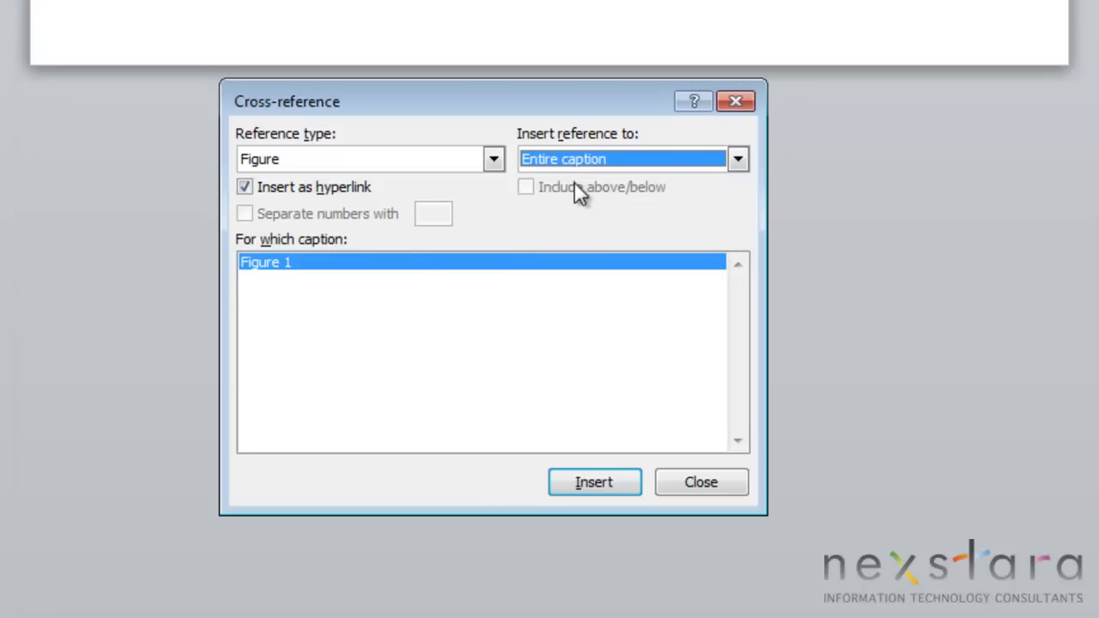
left_click(599, 485)
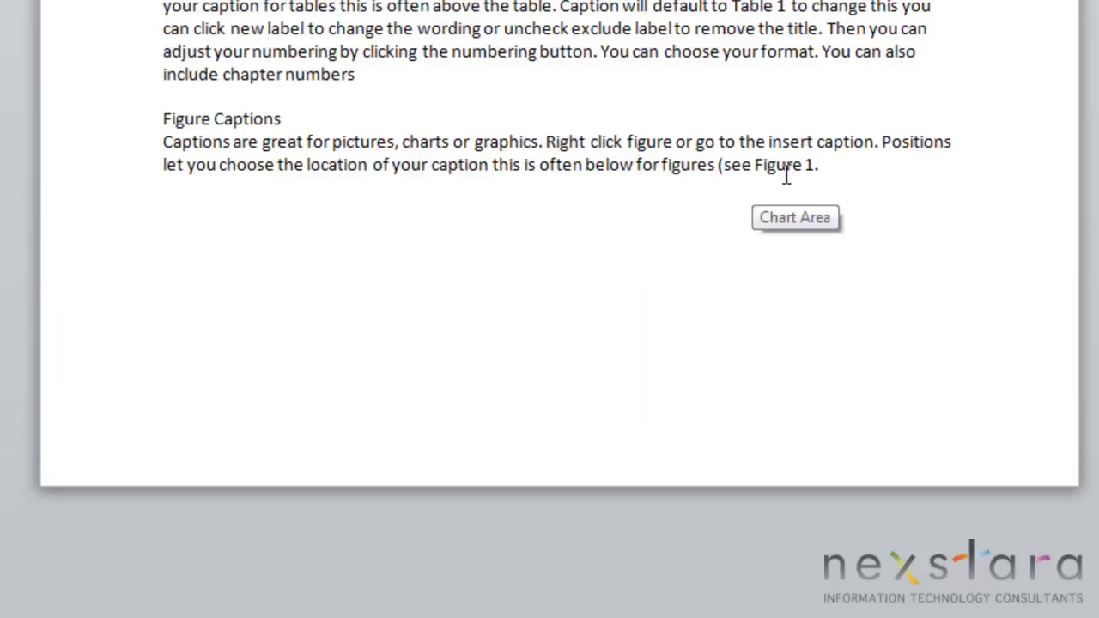